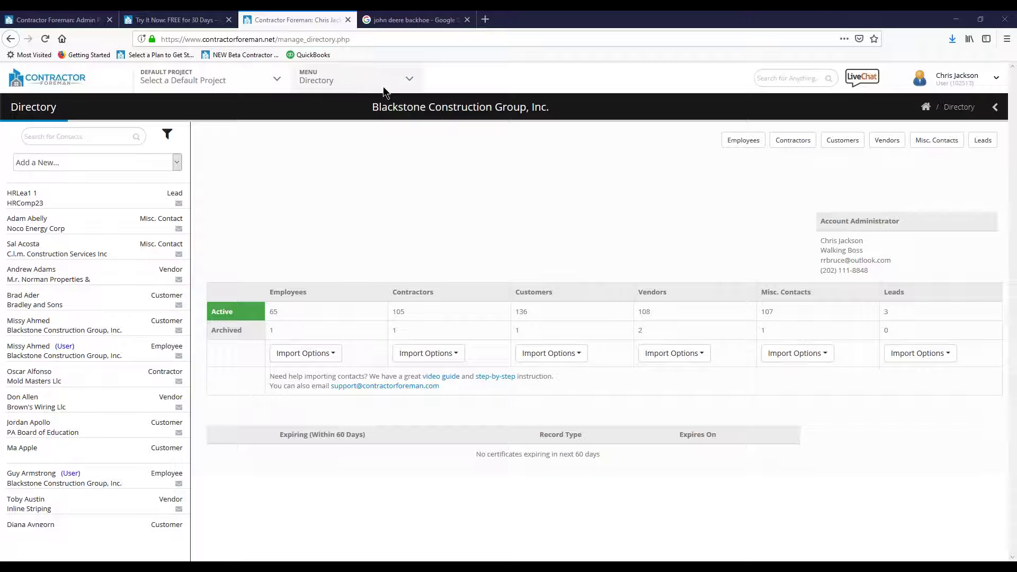
- Reload the contacts directory and narrow it to Employees & Users only
click(411, 80)
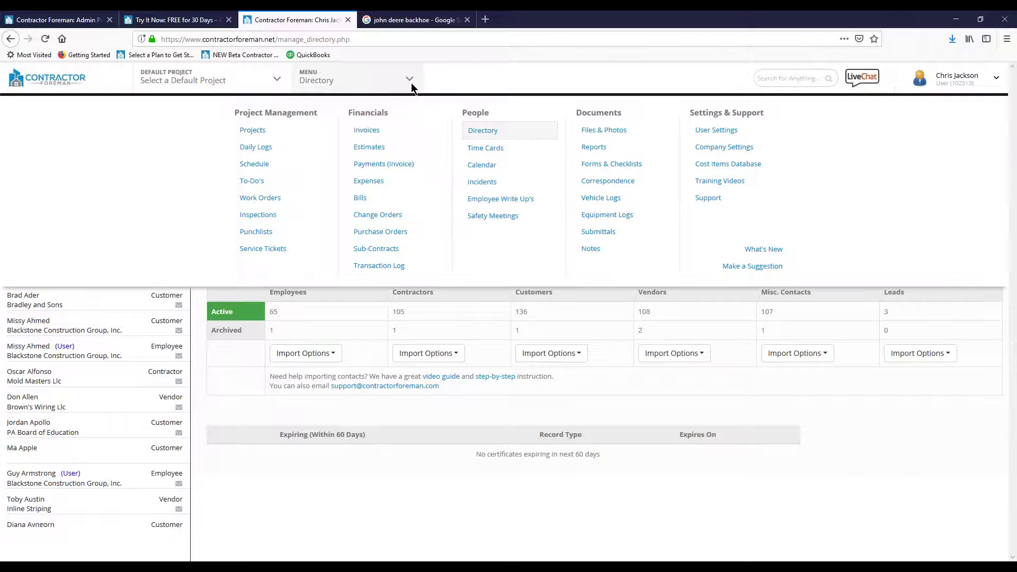
click(487, 132)
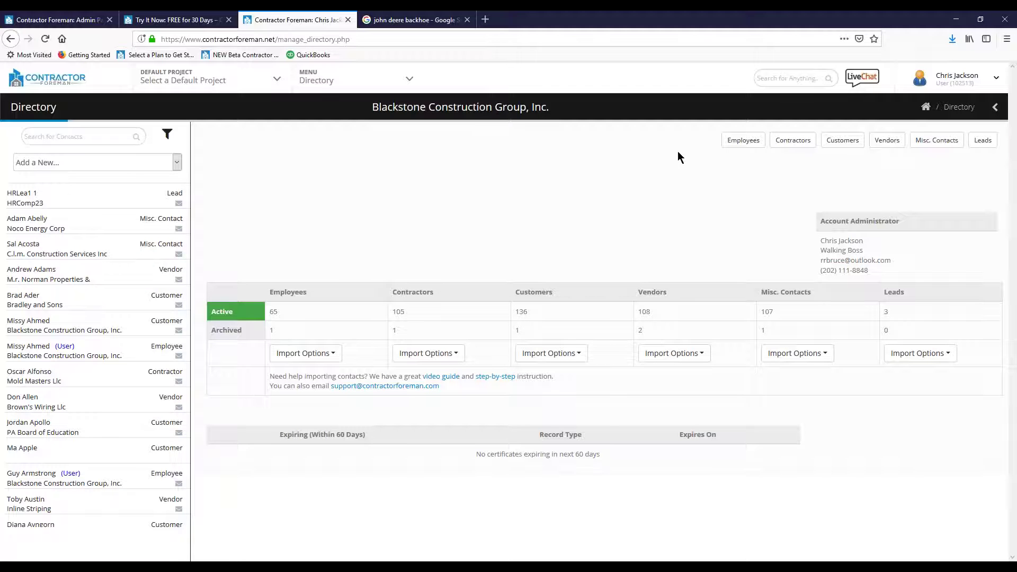
click(743, 141)
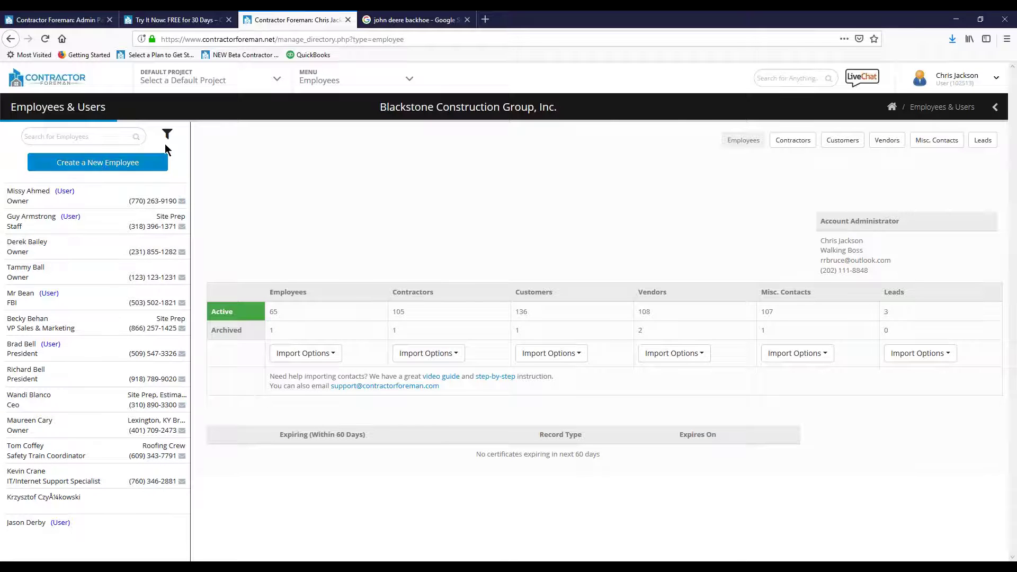
- Check the employee filter options without changes, then open the Site Prep staff member's record
click(167, 136)
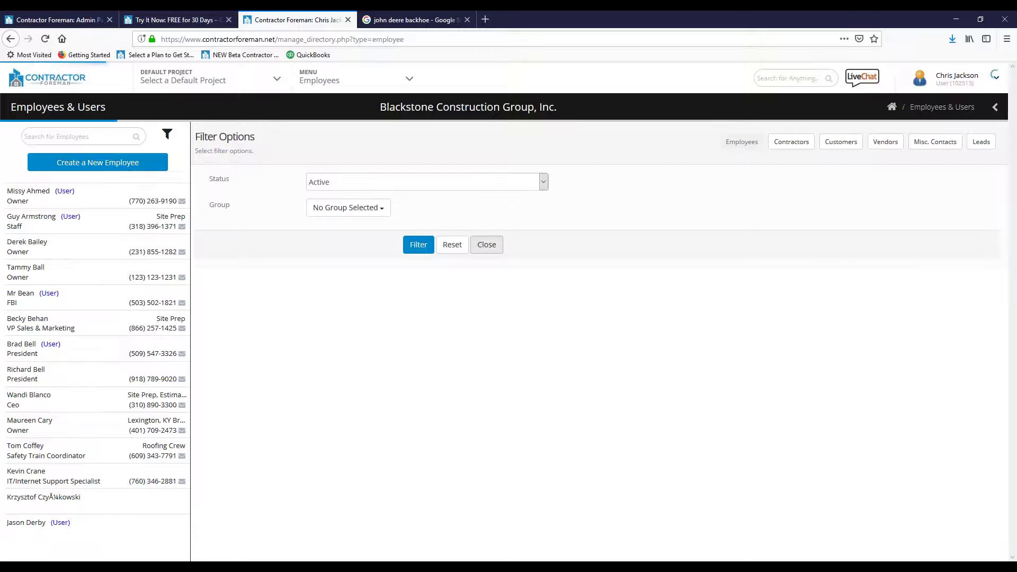
click(487, 245)
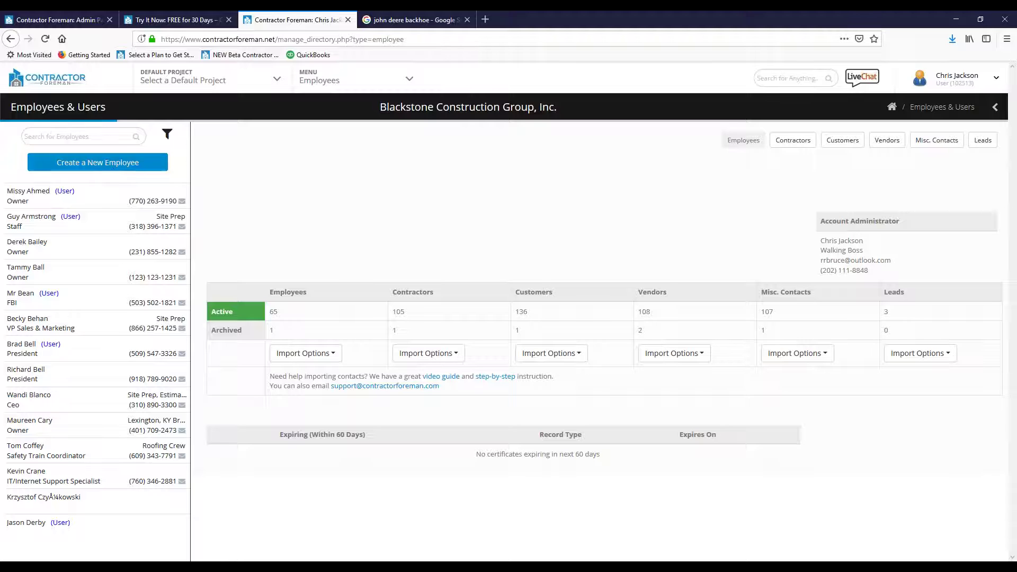
click(99, 226)
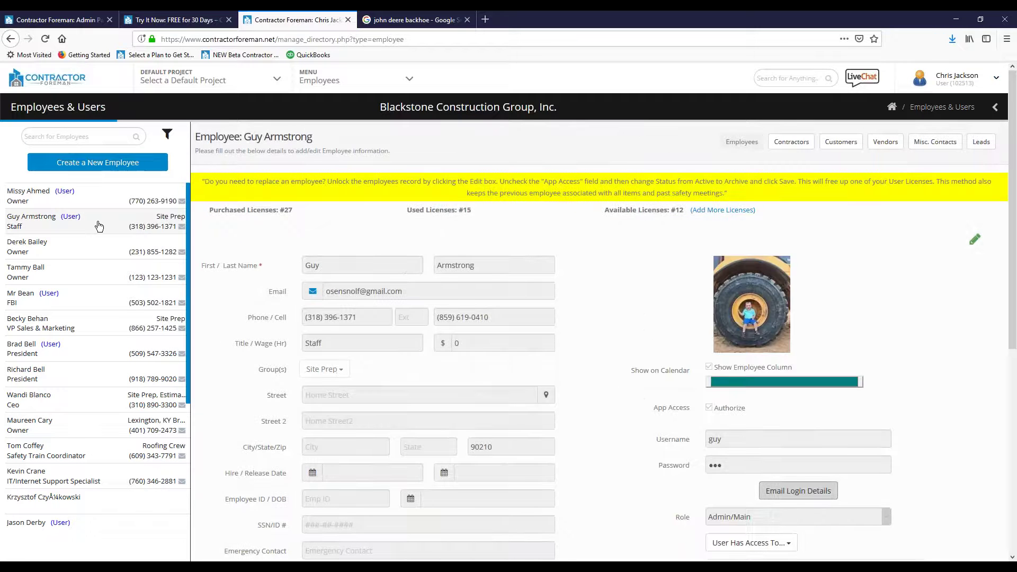
- Unlock the Site Prep employee record for editing and scroll down the form
click(974, 240)
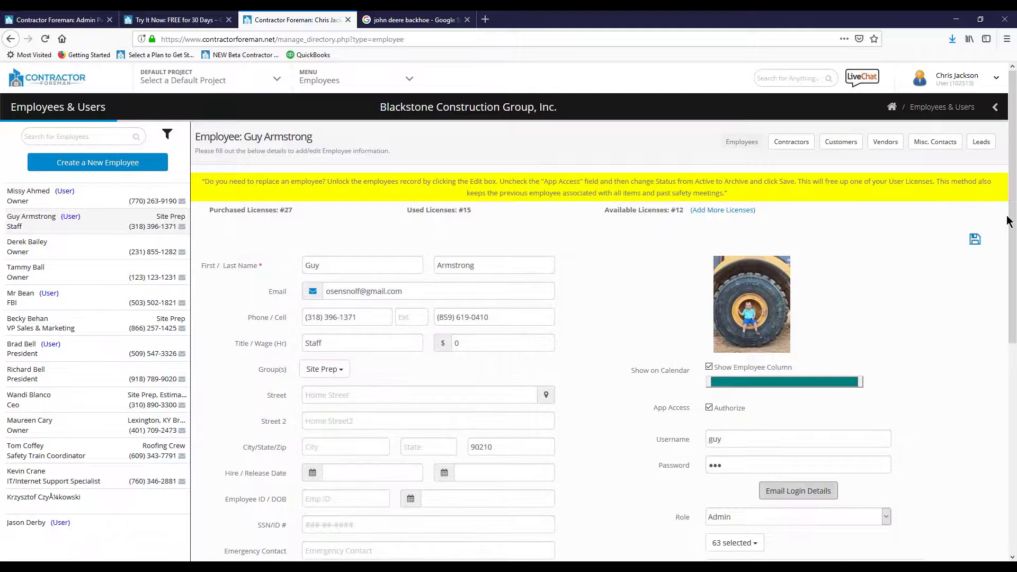
scroll(1013, 243, down, 2)
scroll(1013, 246, down, 1)
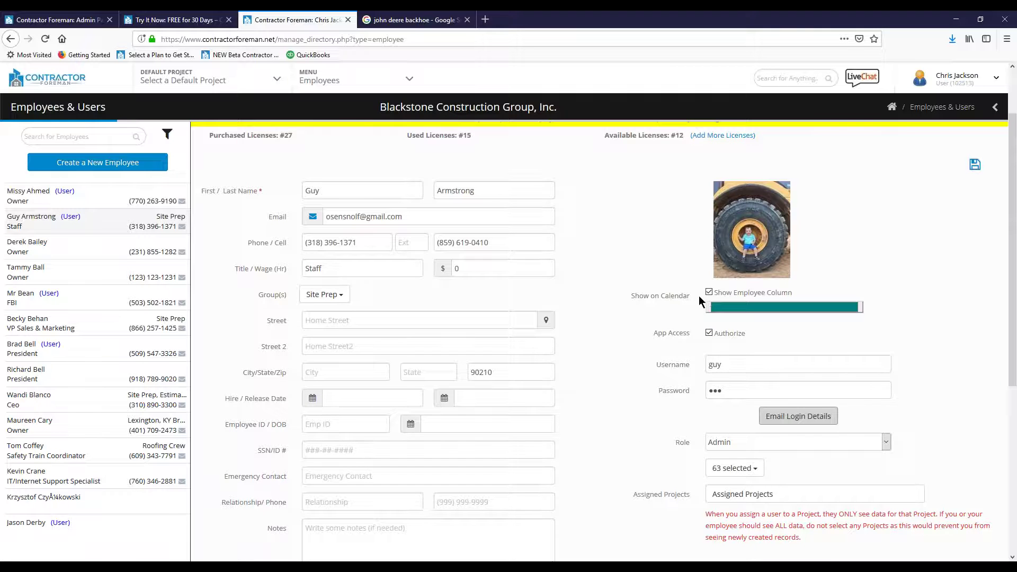
mouse_move(712, 297)
click(755, 306)
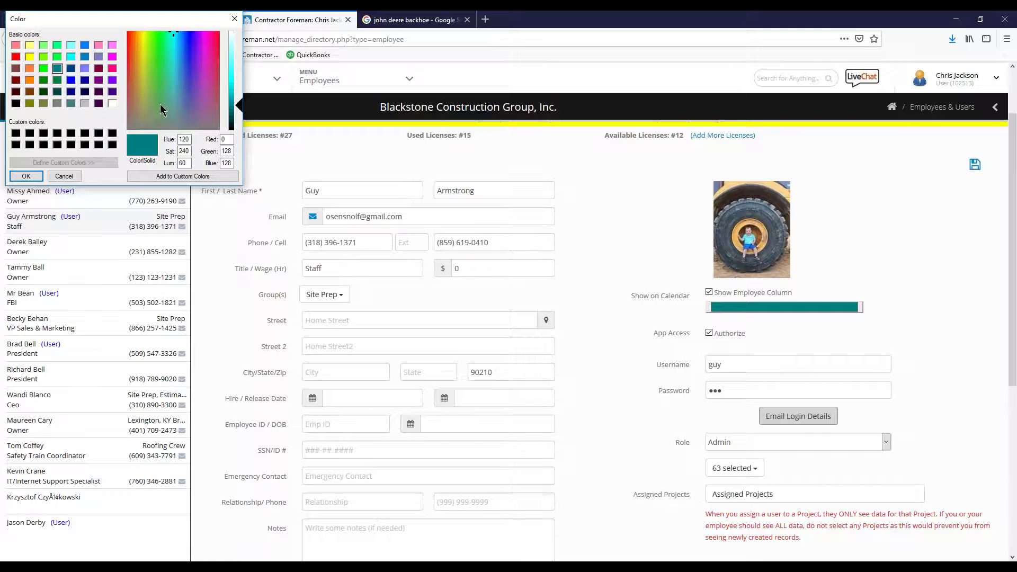
click(64, 177)
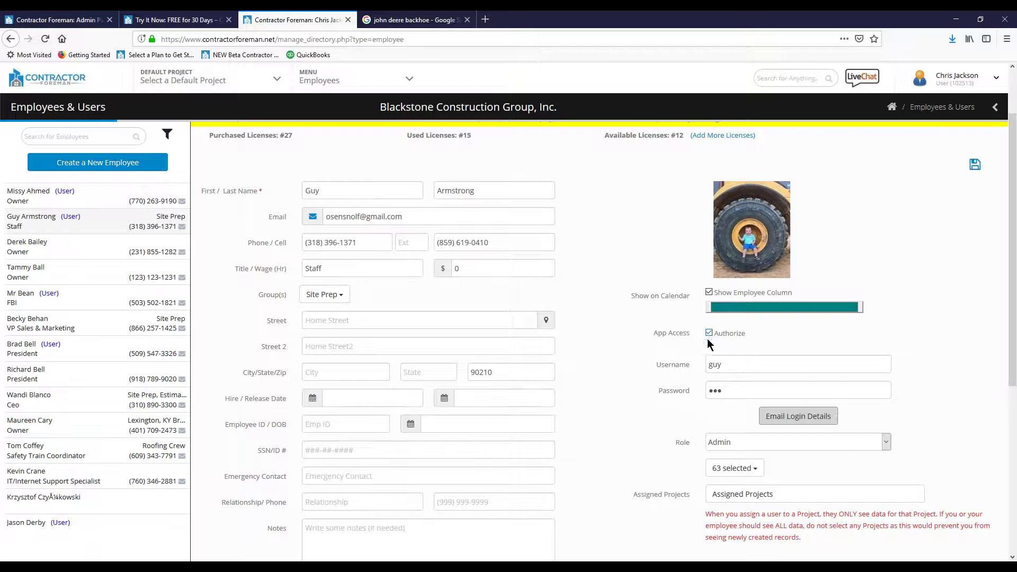
drag(665, 366, 684, 368)
double_click(671, 395)
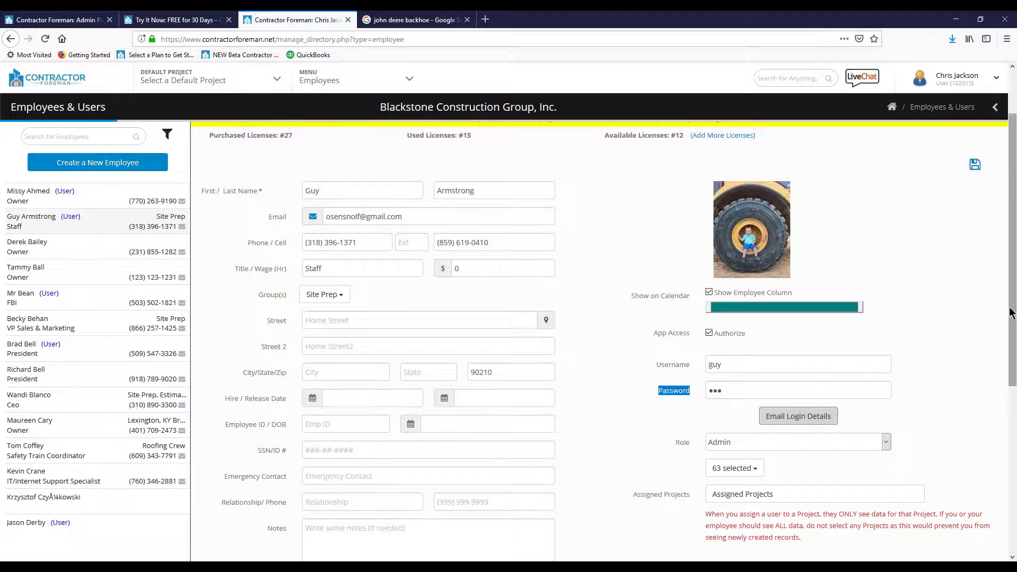
scroll(1009, 324, down, 3)
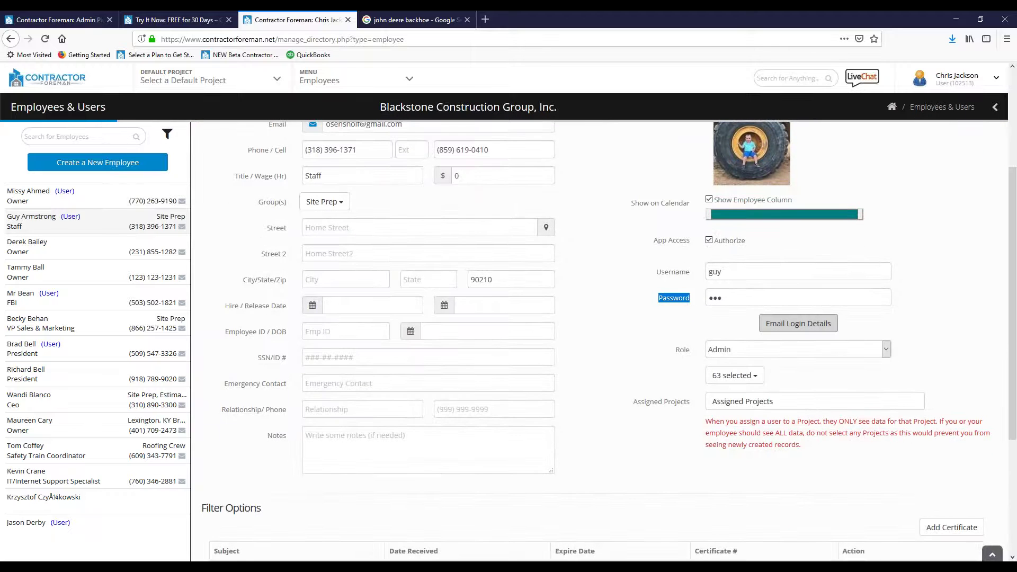
click(886, 351)
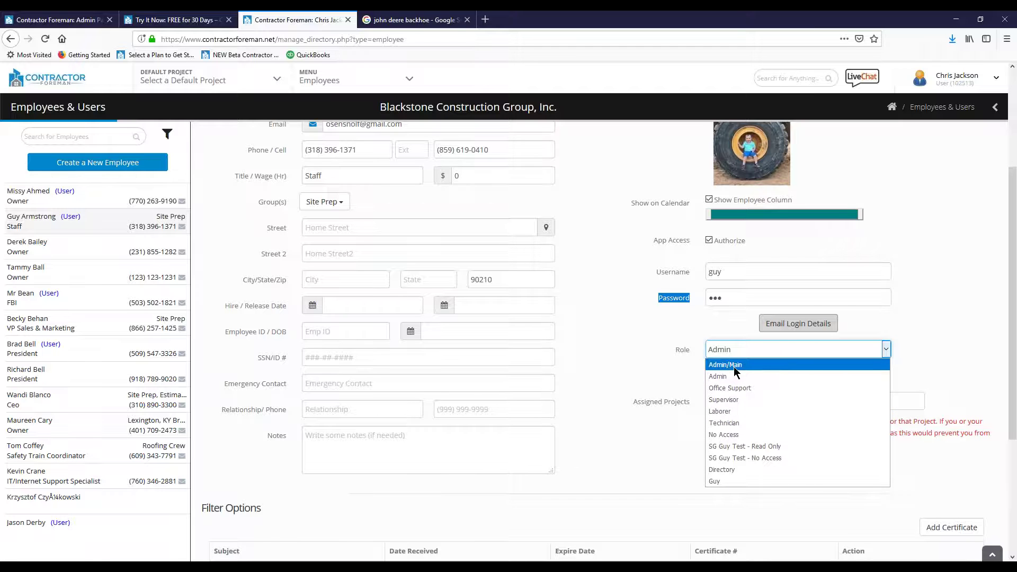
click(936, 335)
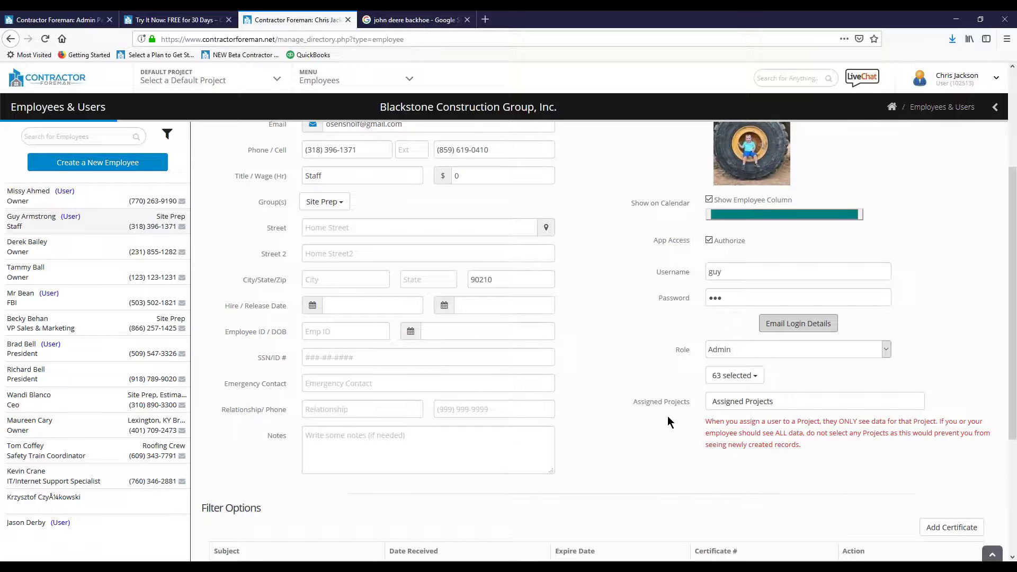
drag(632, 404, 697, 404)
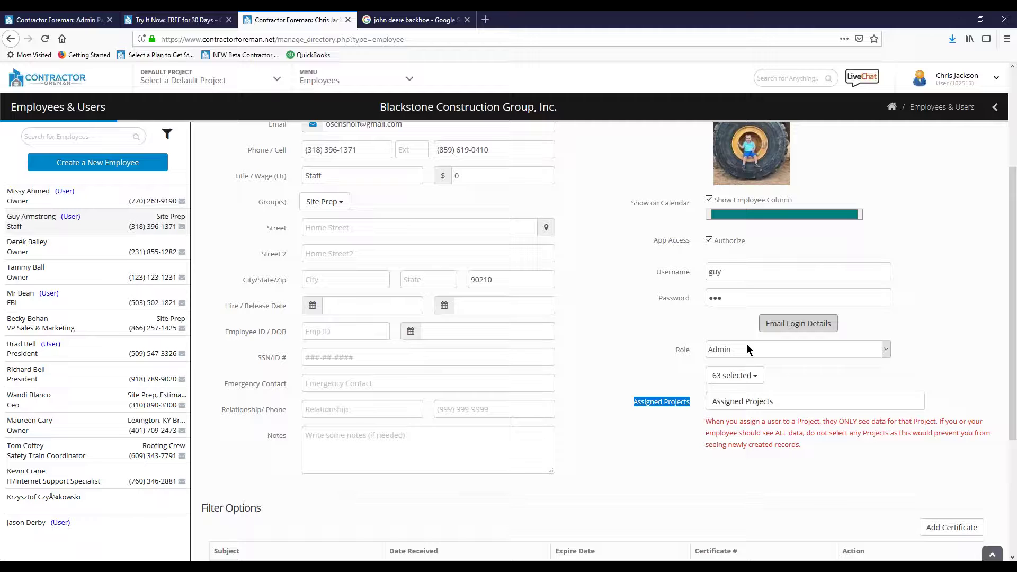
click(736, 404)
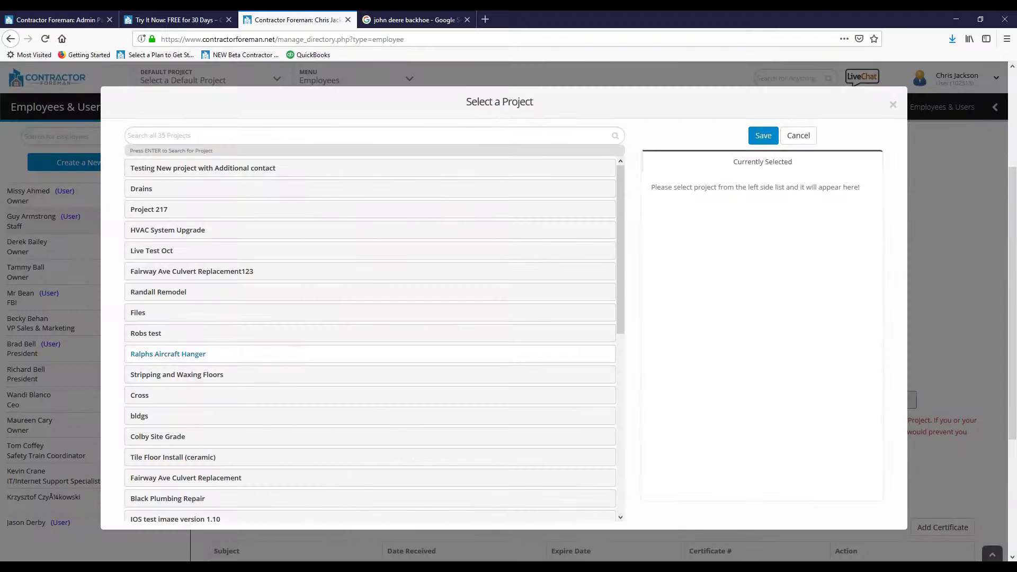
click(195, 295)
click(193, 275)
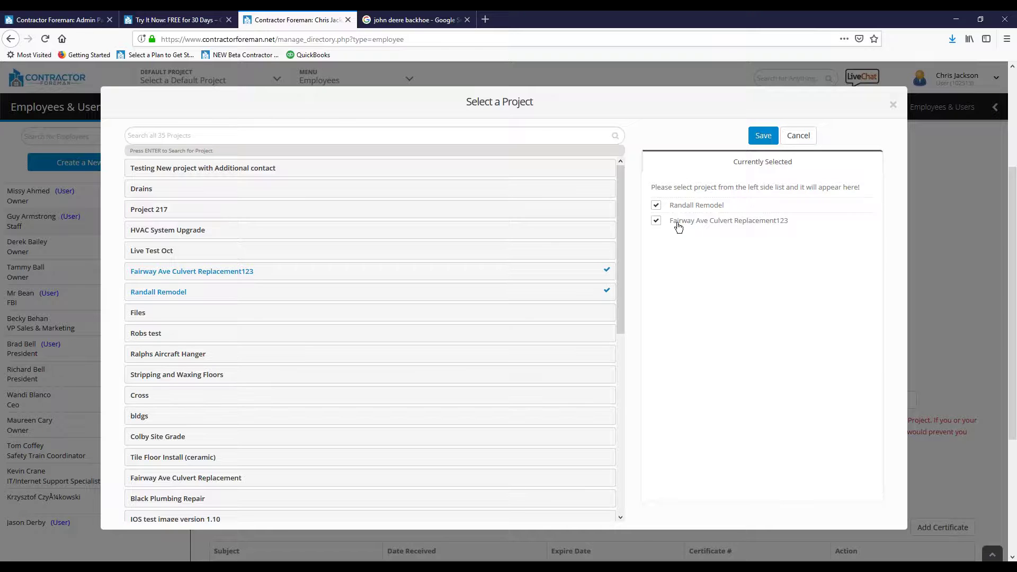
click(798, 137)
scroll(800, 388, down, 4)
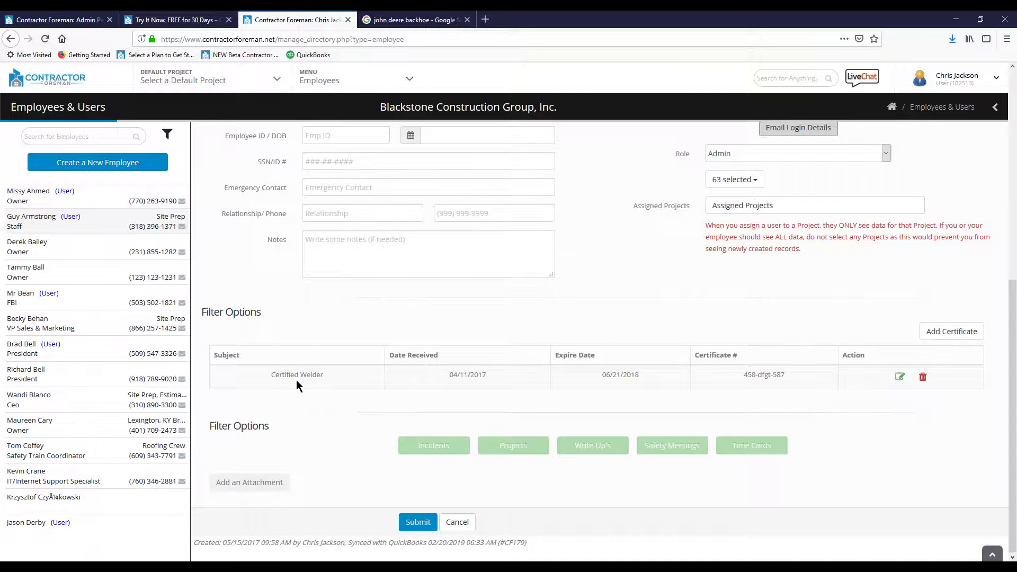
drag(287, 376, 321, 378)
click(329, 380)
scroll(738, 501, up, 5)
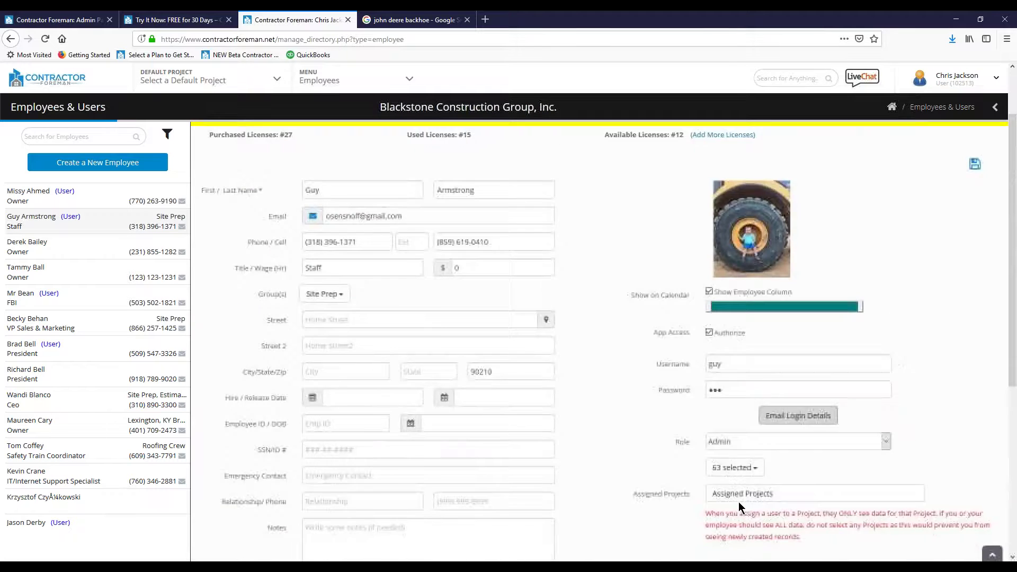
- Review the 63 selected permissions, then save the employee record with the Admin role
scroll(738, 501, up, 1)
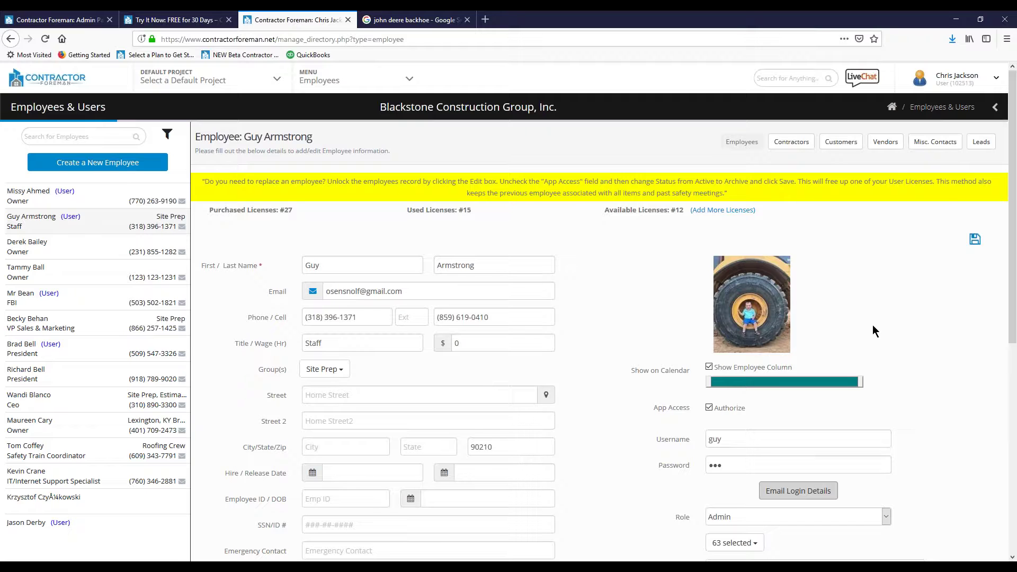
scroll(885, 327, down, 2)
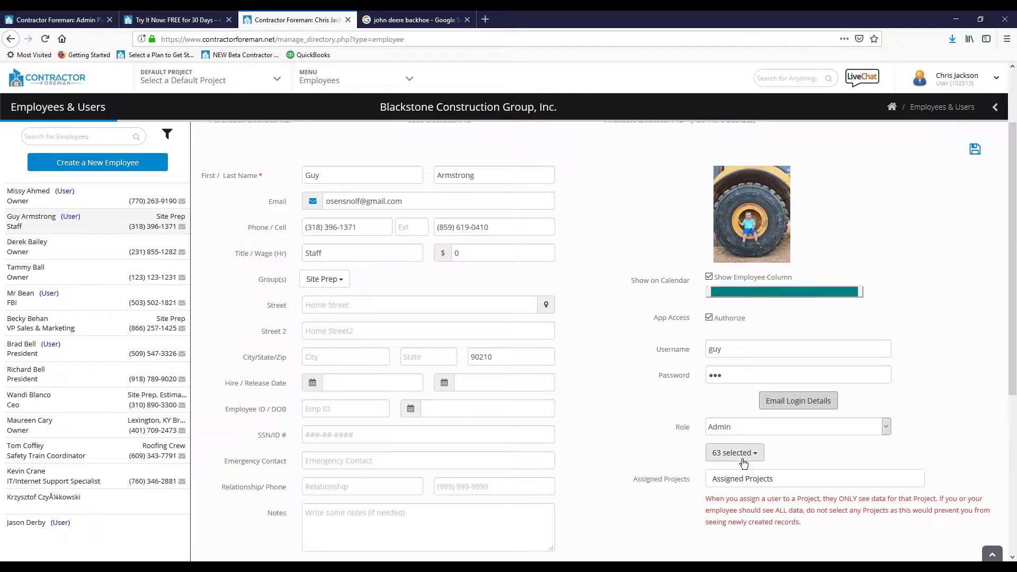
mouse_move(741, 456)
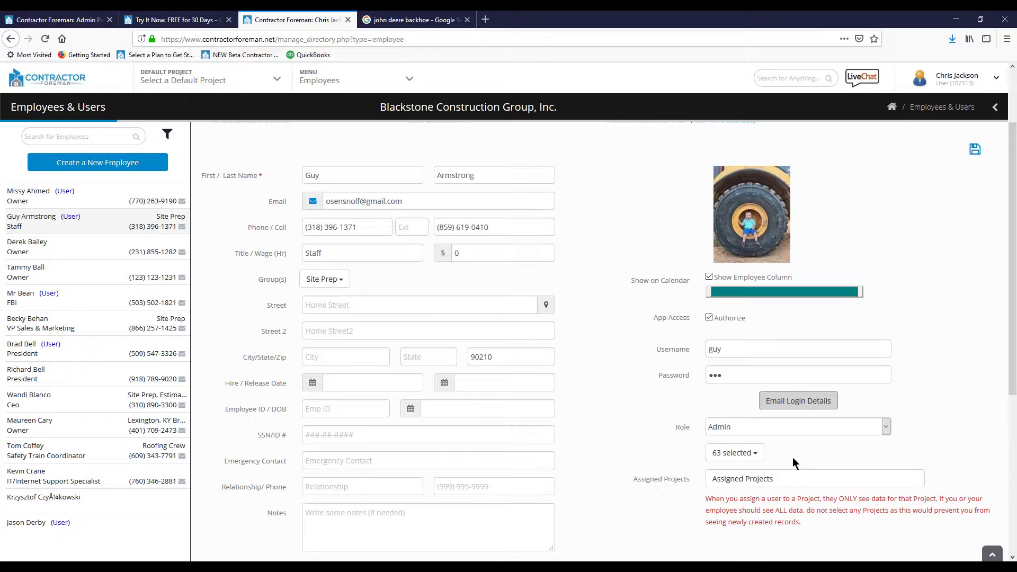
click(974, 153)
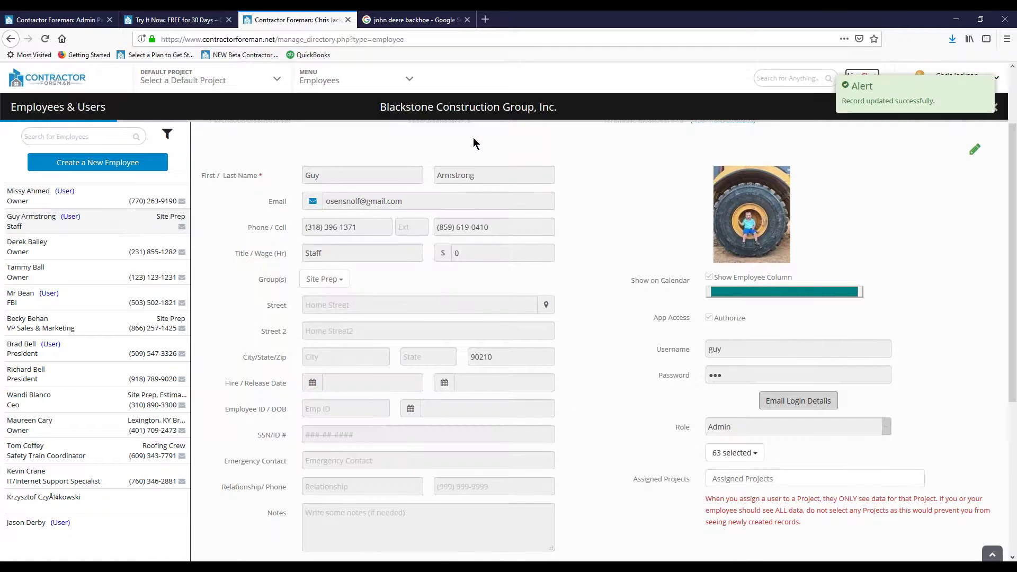
- Go to Company Settings and show the Roles tab listing the 11 user roles
click(407, 80)
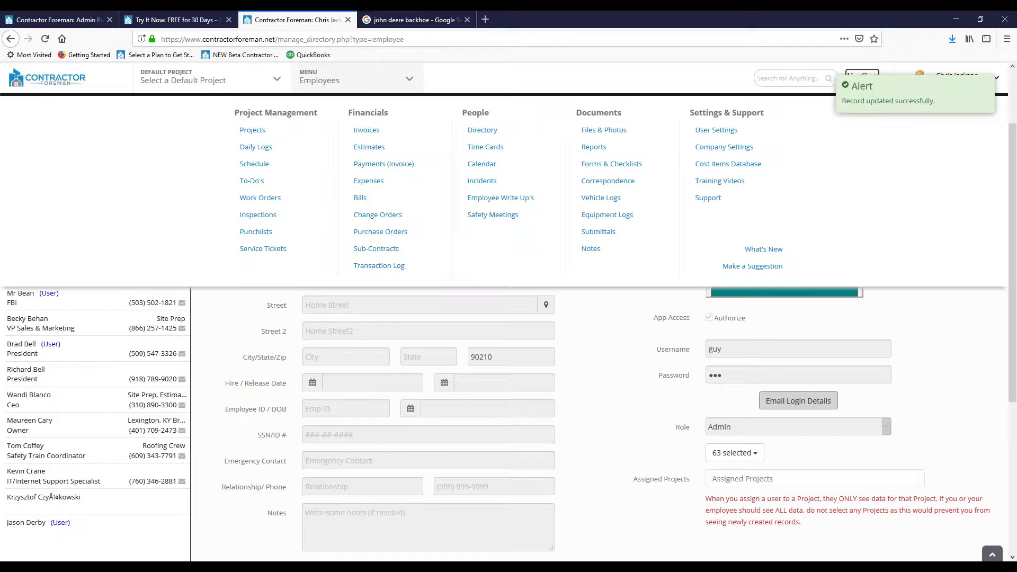
click(721, 148)
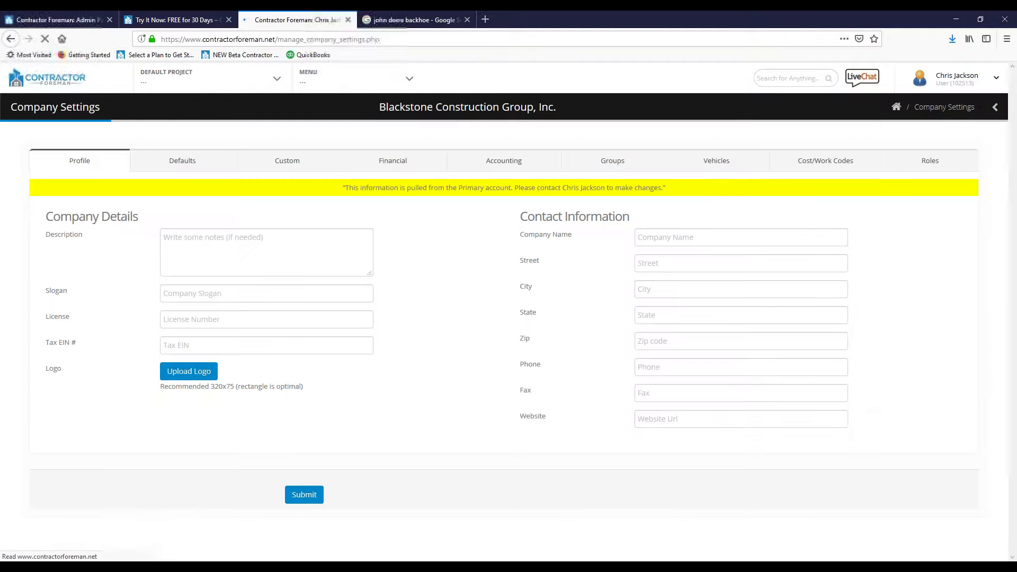
click(935, 167)
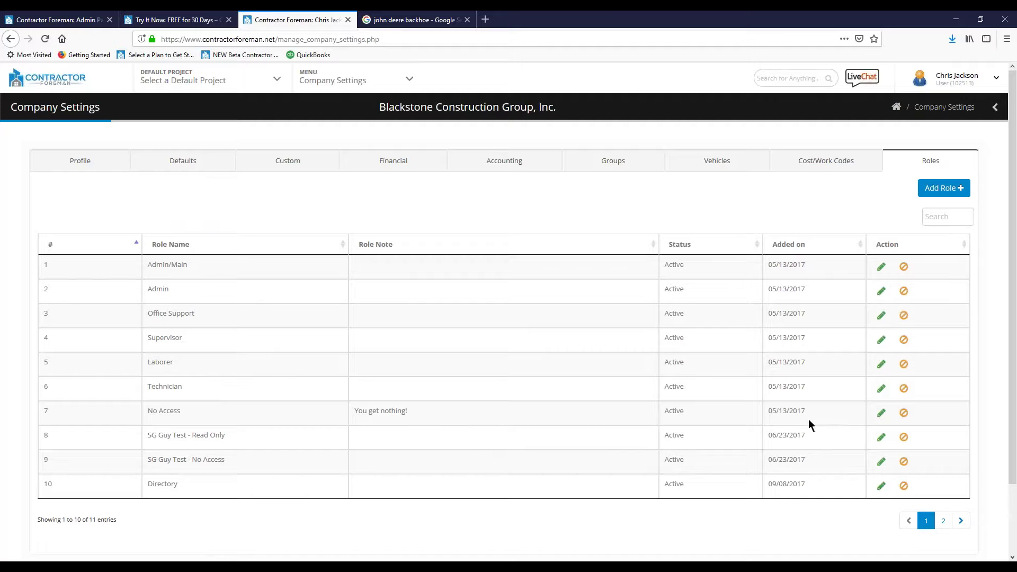
- Highlight the original default roles in the table, clear the highlight, and reopen the main menu
drag(806, 412, 44, 259)
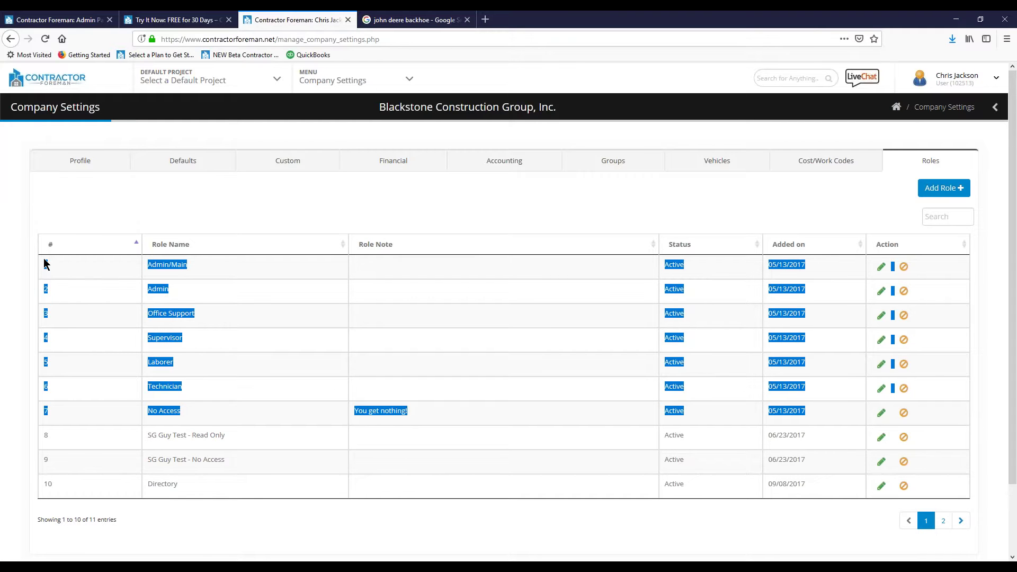
click(382, 209)
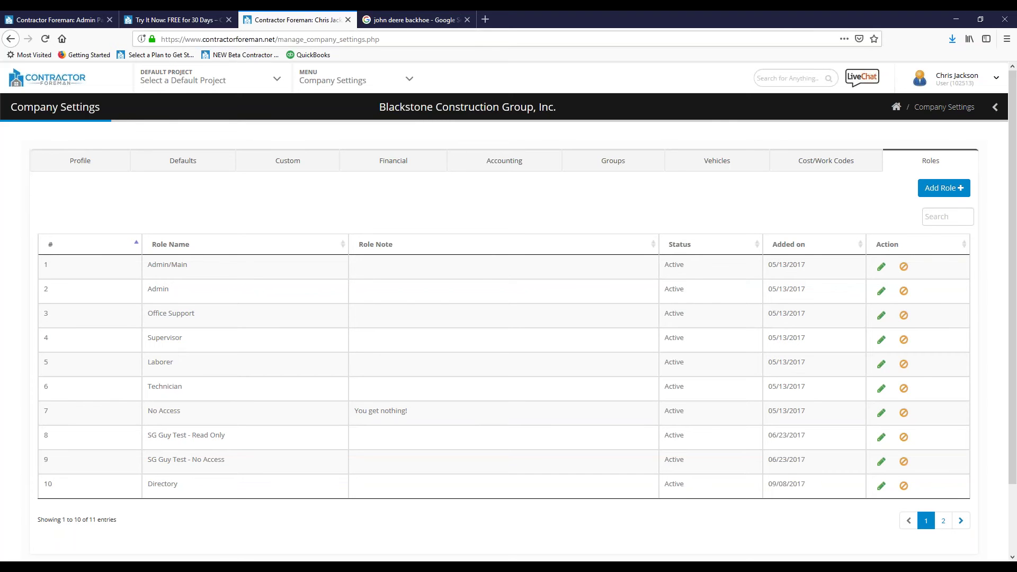
click(410, 84)
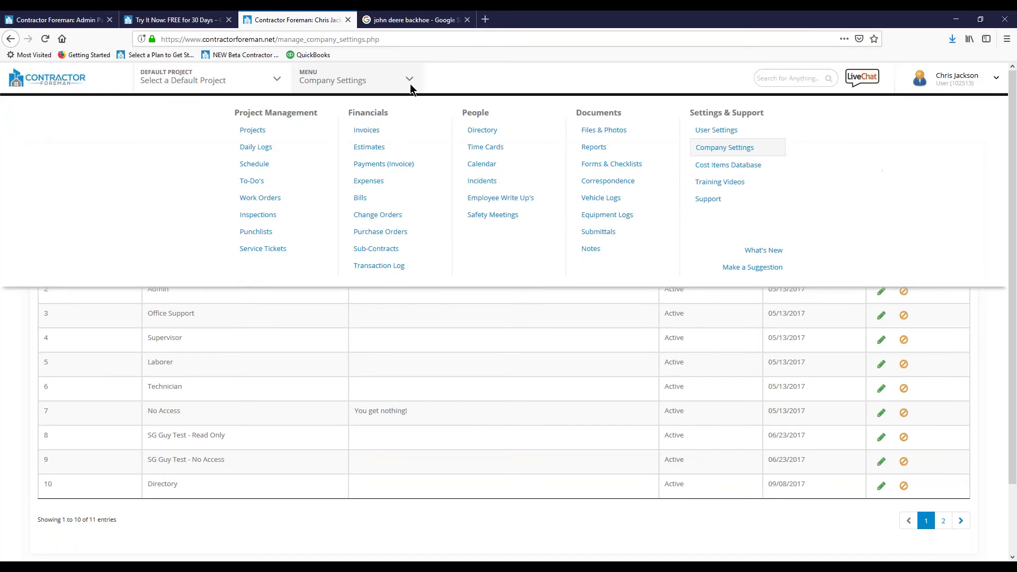